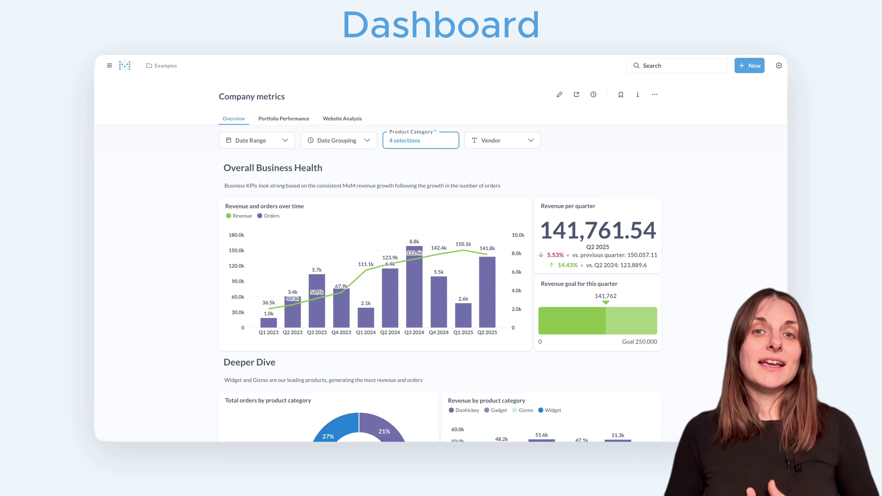
Look over the Company metrics overview and set its date range filter to the previous 12 months.
scroll(440, 290, down, 3)
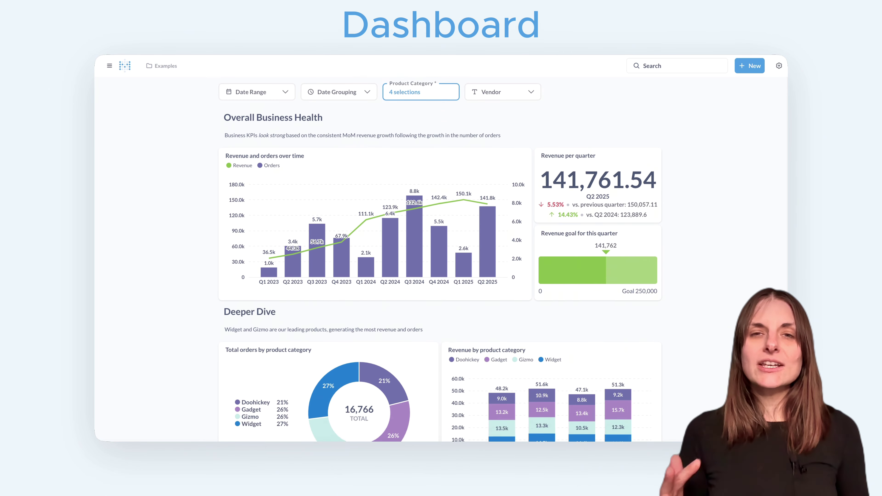
scroll(440, 261, down, 5)
scroll(440, 261, down, 5)
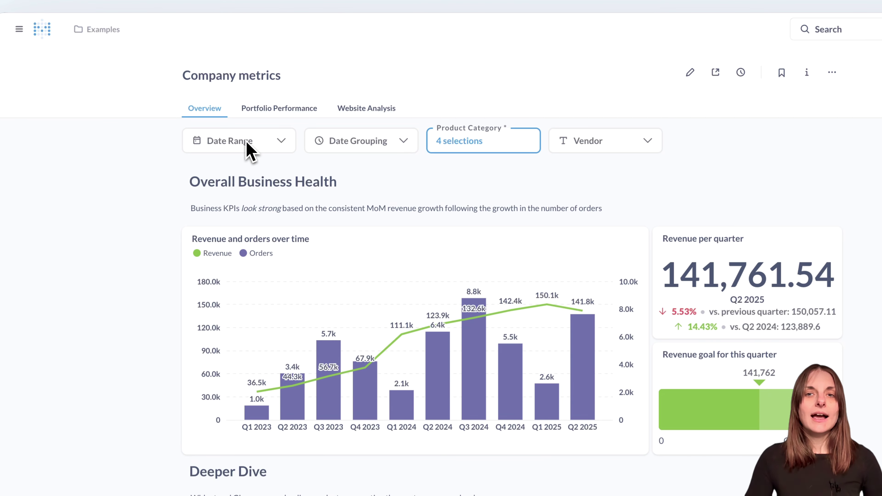
click(247, 142)
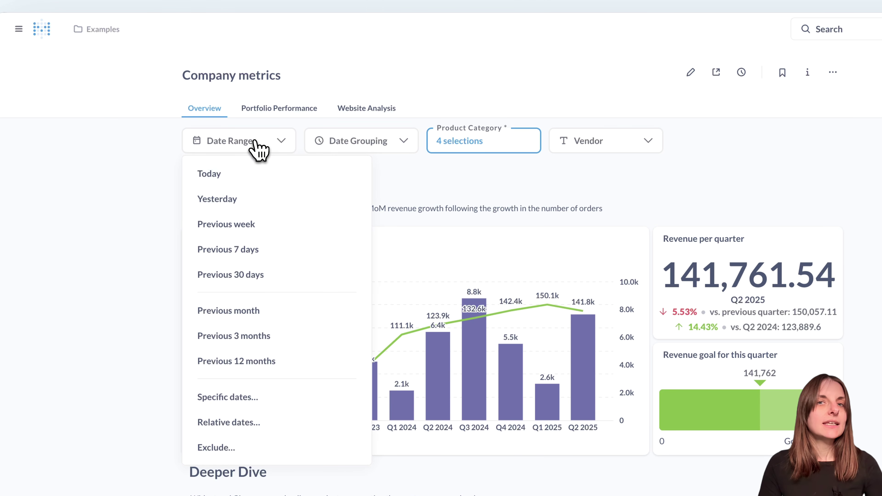
click(270, 362)
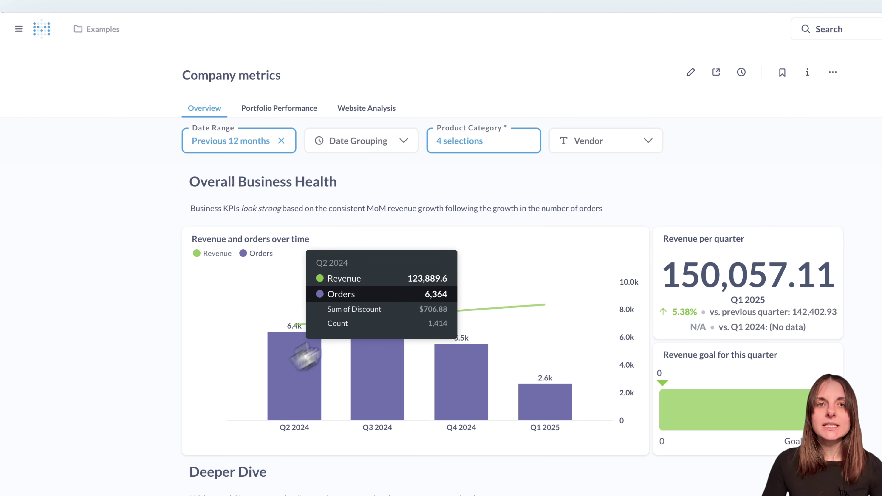
Limit the dashboard's product category filter to Gadget and Gizmo only.
click(508, 153)
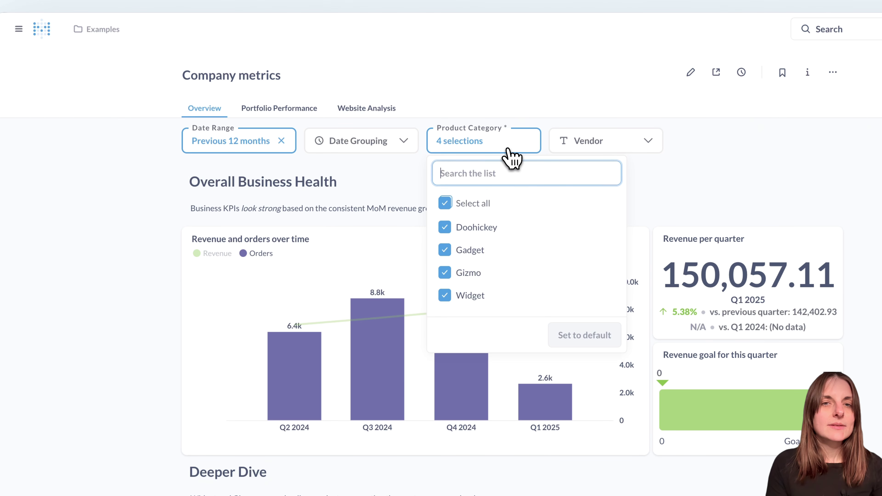
click(479, 208)
click(466, 258)
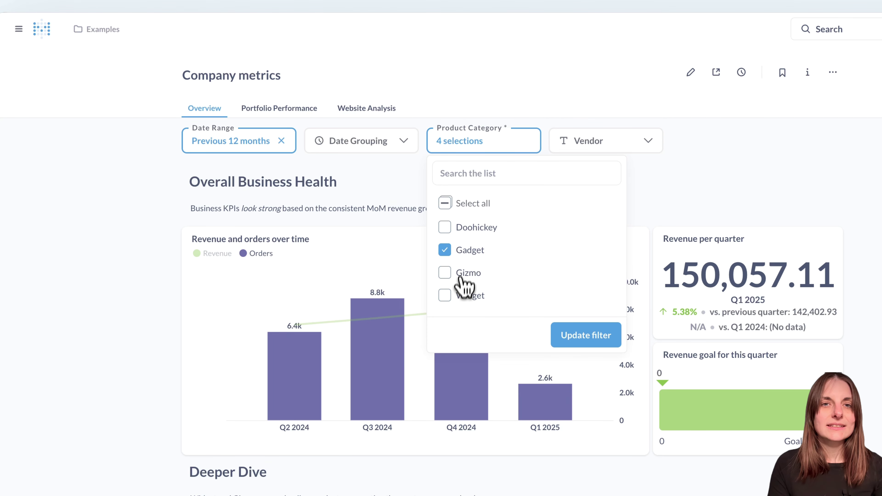
click(460, 278)
click(588, 337)
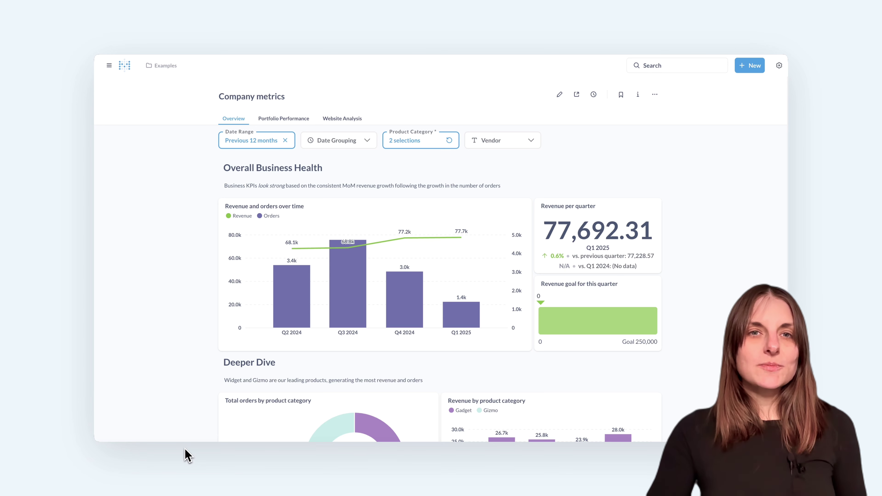
Open the question behind the dashboard's Revenue by product category chart.
scroll(675, 381, down, 3)
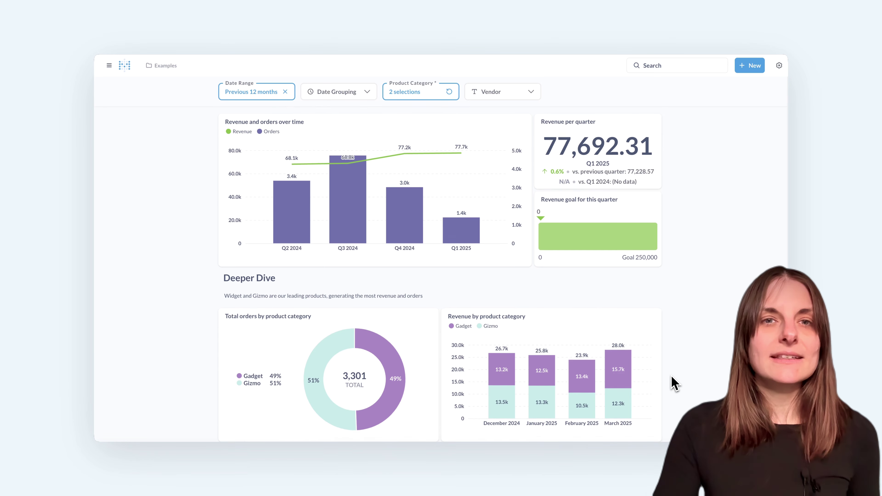
click(493, 311)
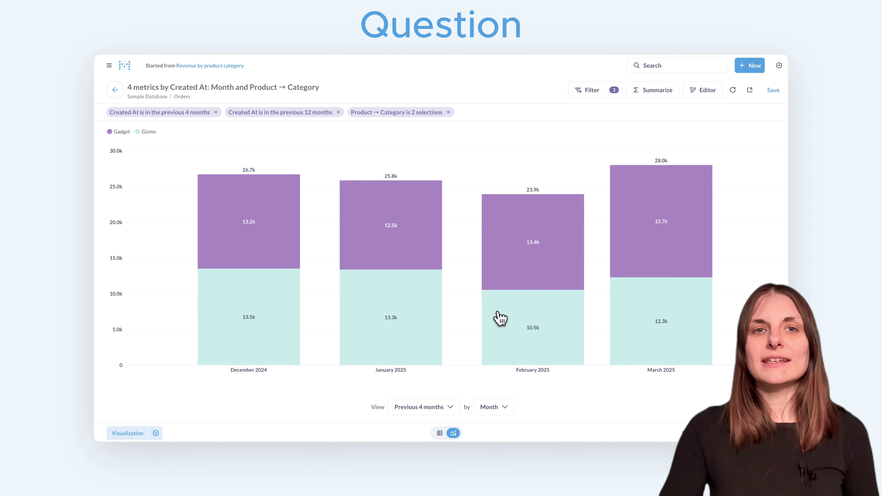
Start a new question on the Orders table, filtered to Created At in the previous 12 months.
click(763, 72)
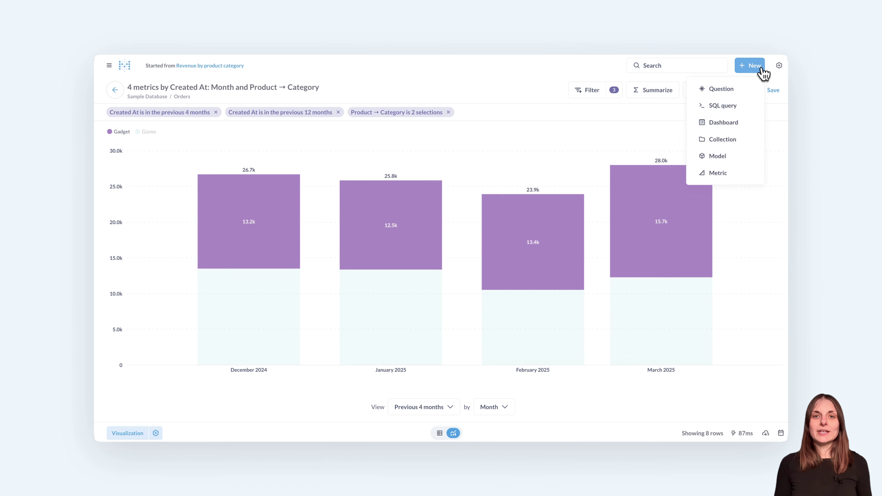
click(745, 92)
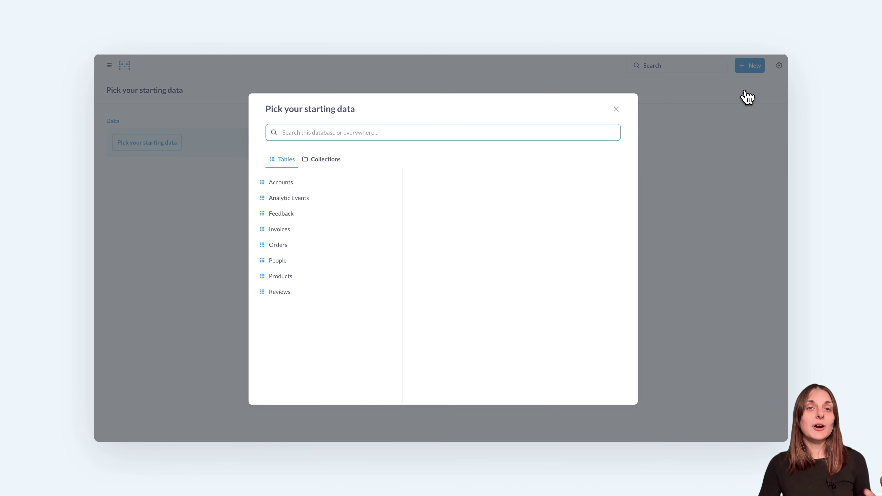
click(298, 250)
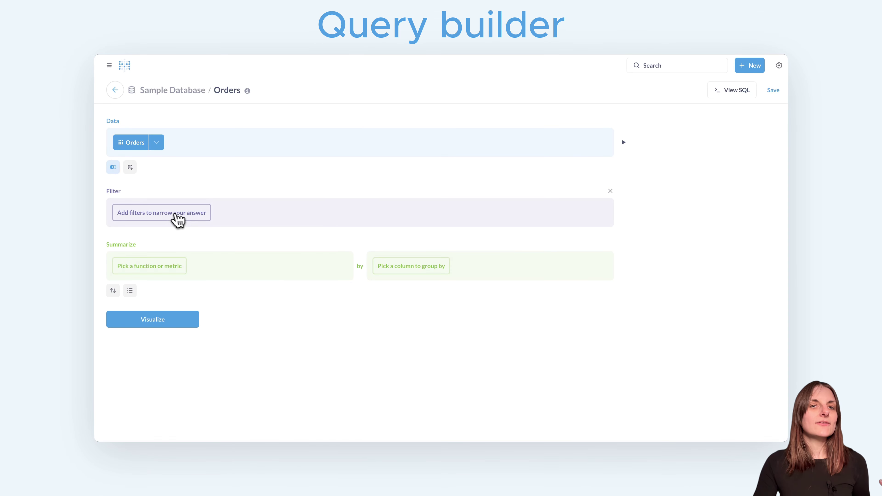
click(183, 219)
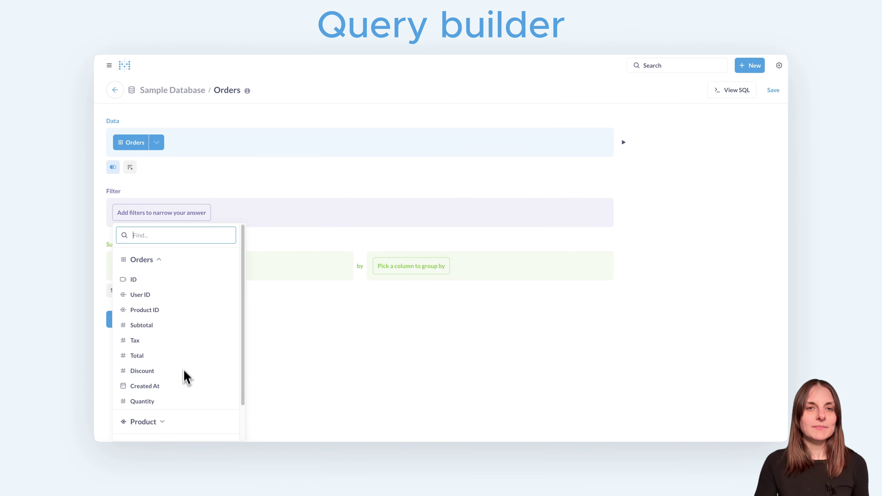
click(187, 387)
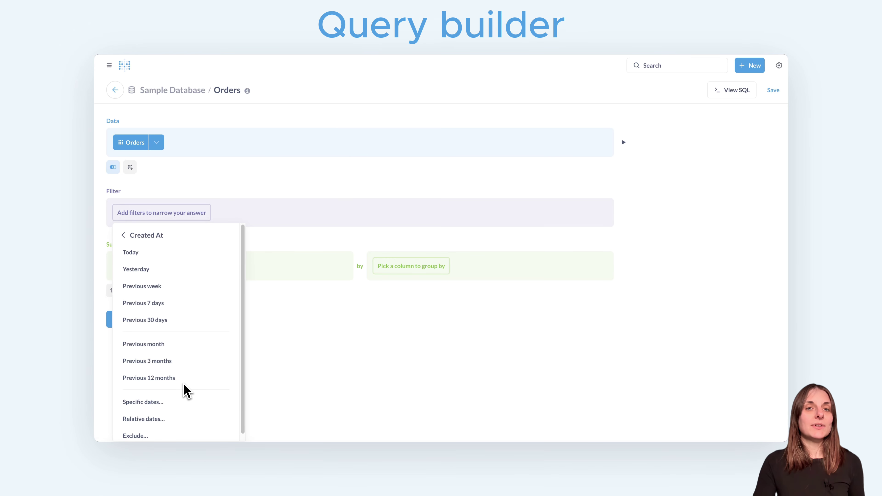
click(174, 384)
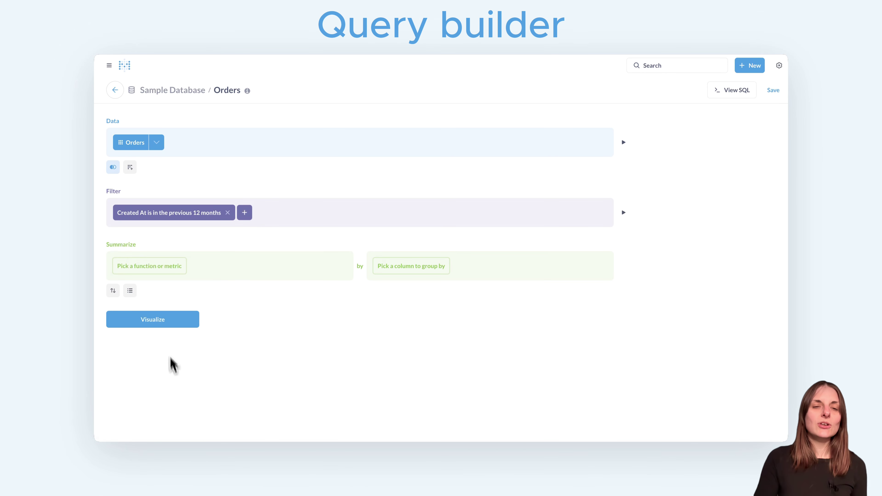
Summarize the orders by count of rows, grouped by Created At month and product category.
click(161, 270)
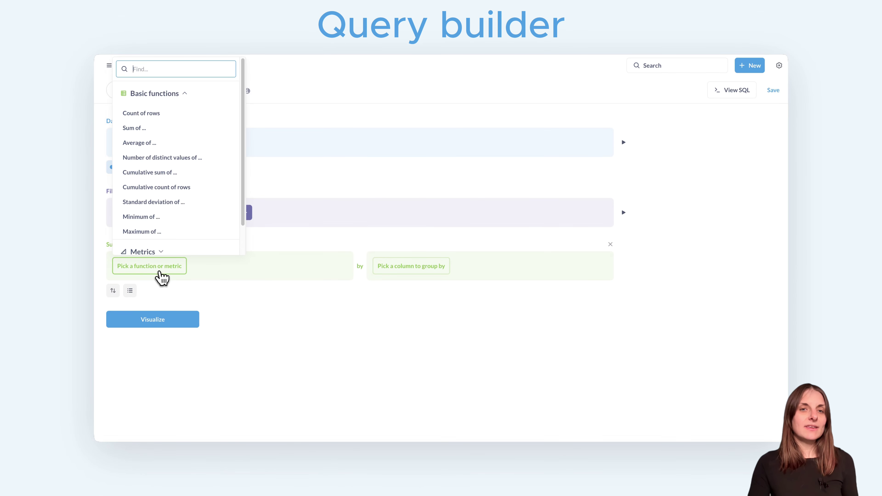
click(162, 113)
click(397, 265)
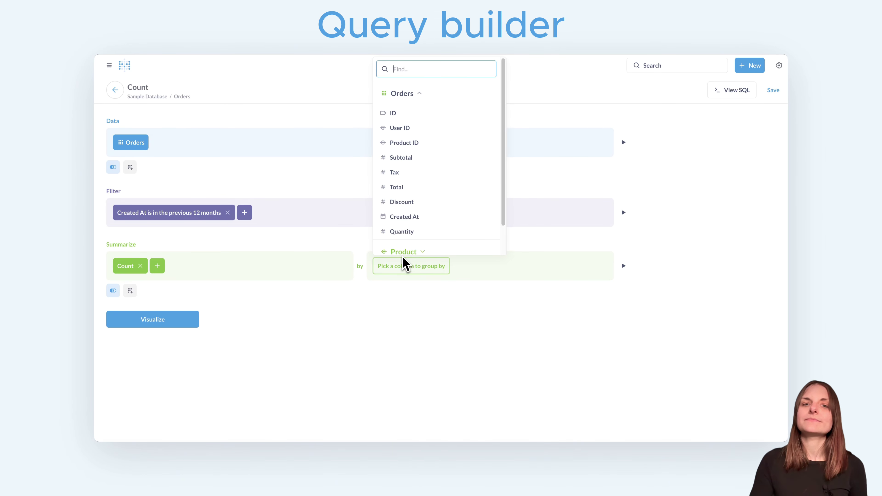
click(403, 218)
click(450, 266)
click(467, 253)
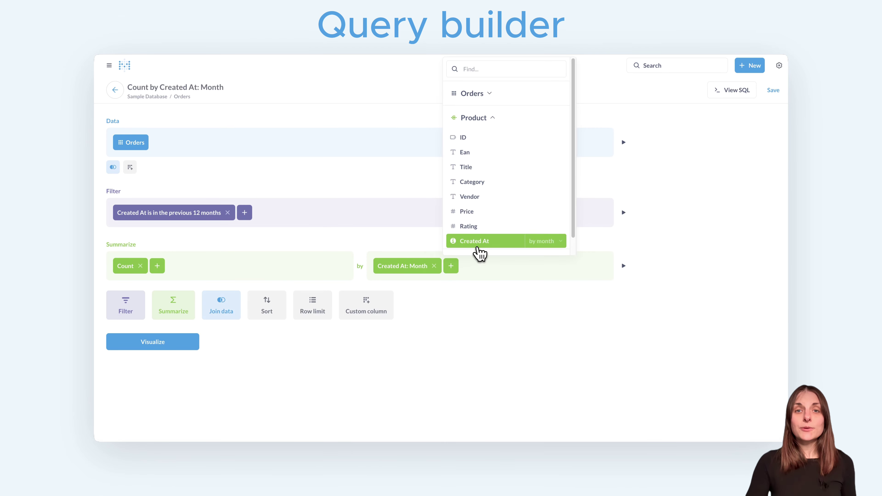
click(476, 182)
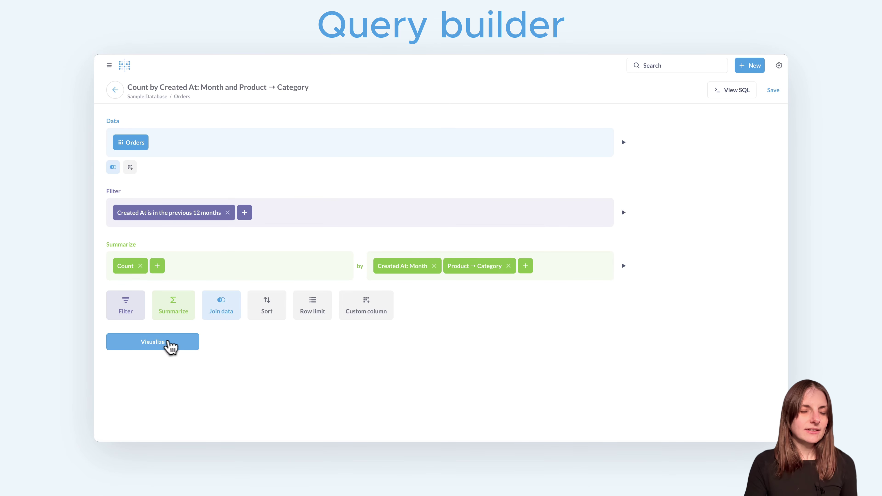
Visualize the monthly order counts as a bar chart with the product categories stacked.
click(171, 345)
click(139, 435)
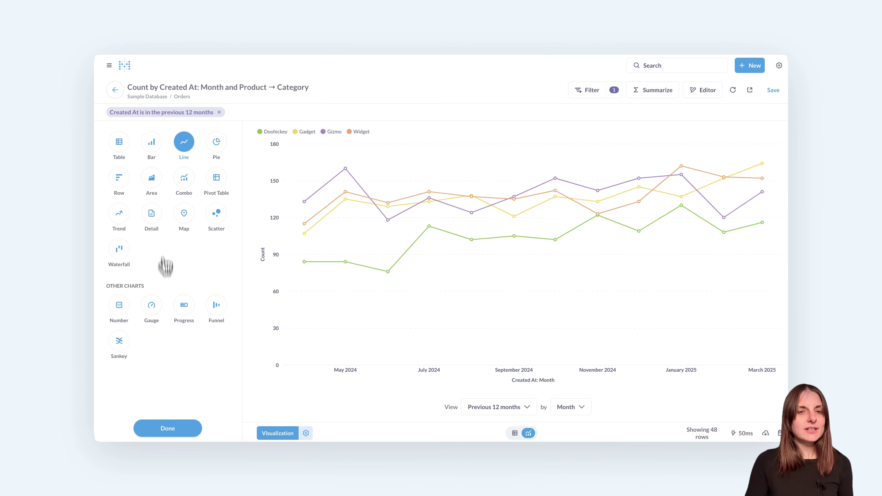
click(161, 143)
click(164, 140)
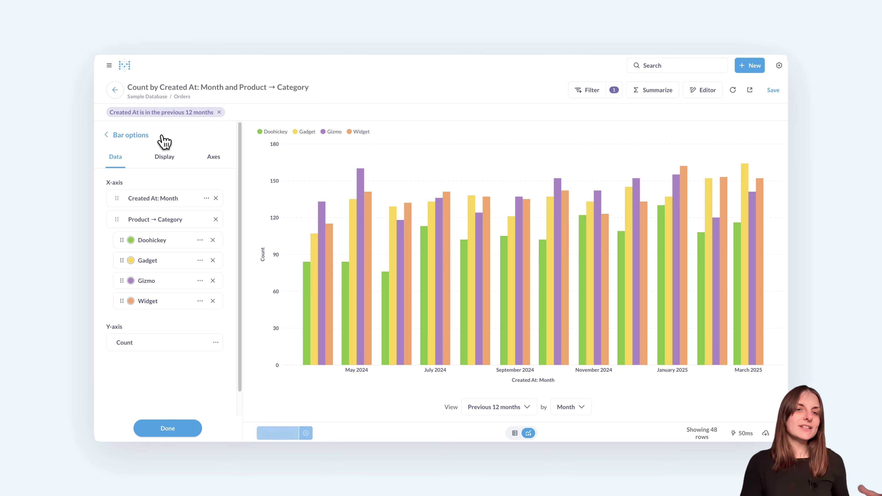
click(164, 157)
click(121, 209)
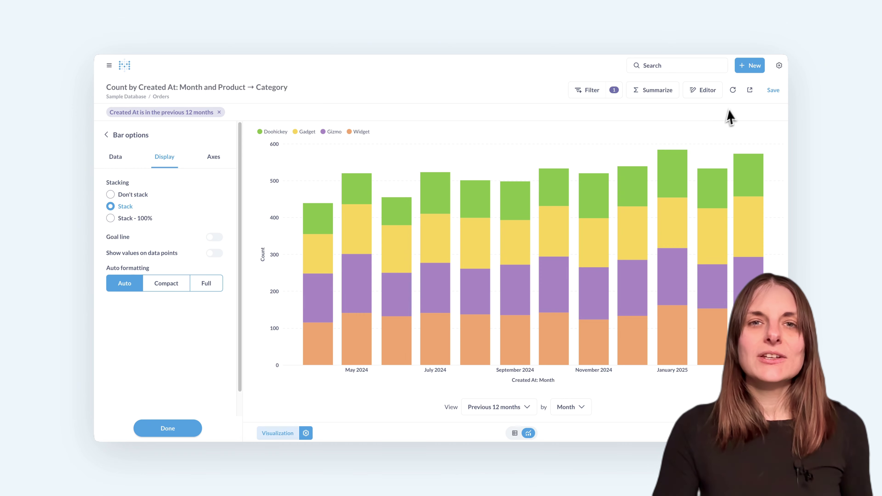
Save the question to Delightful Dashboard under its suggested name and save the dashboard.
click(778, 89)
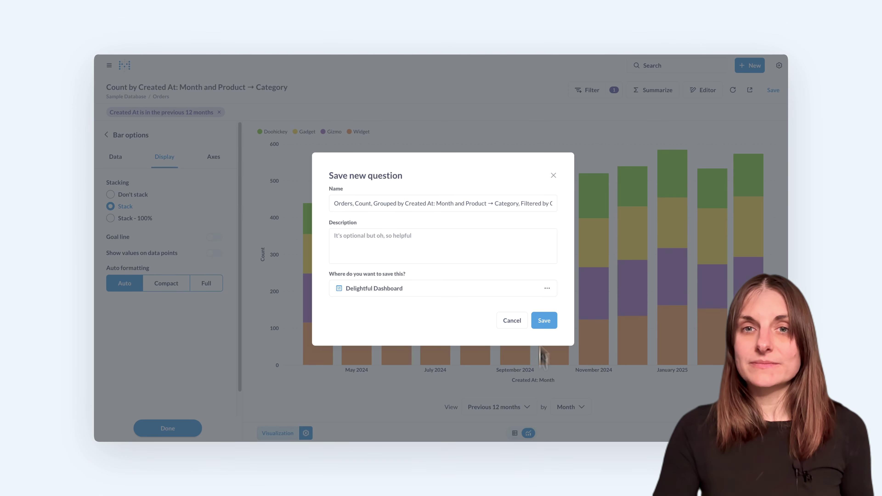
click(550, 325)
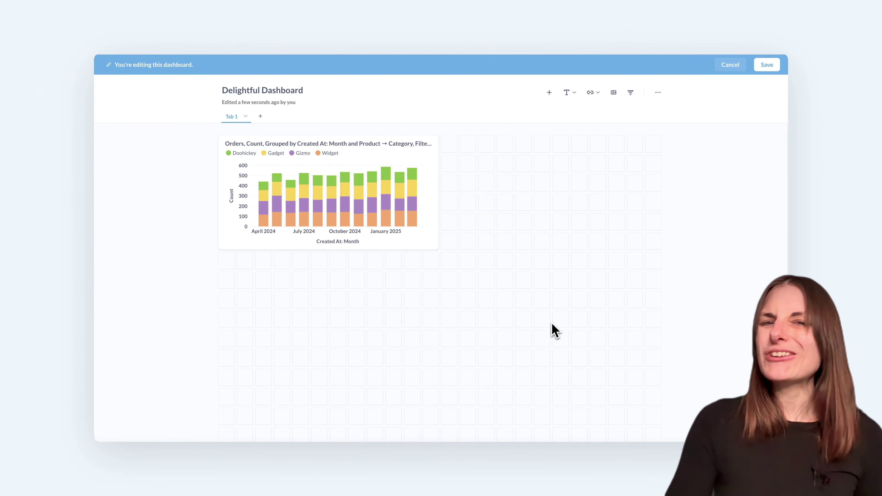
click(769, 66)
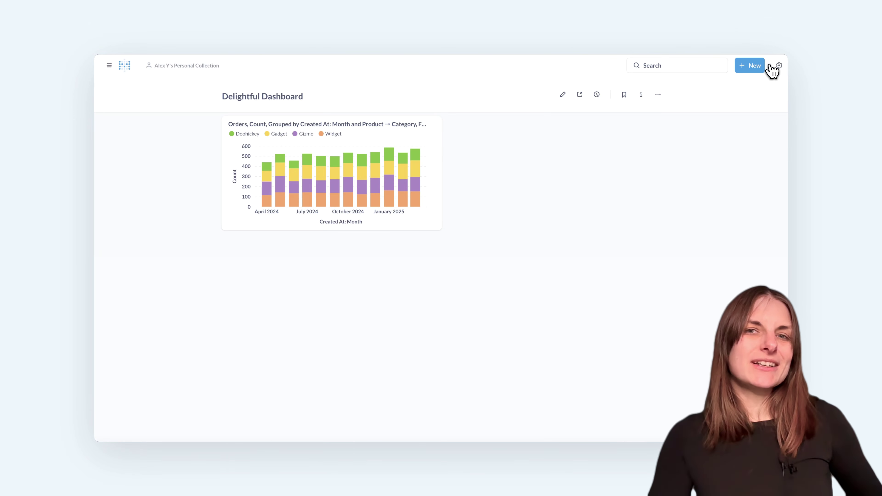
Run a new SQL query selecting category and count(*) from PRODUCTS grouped by category, and change the result's visualization.
click(758, 68)
click(744, 106)
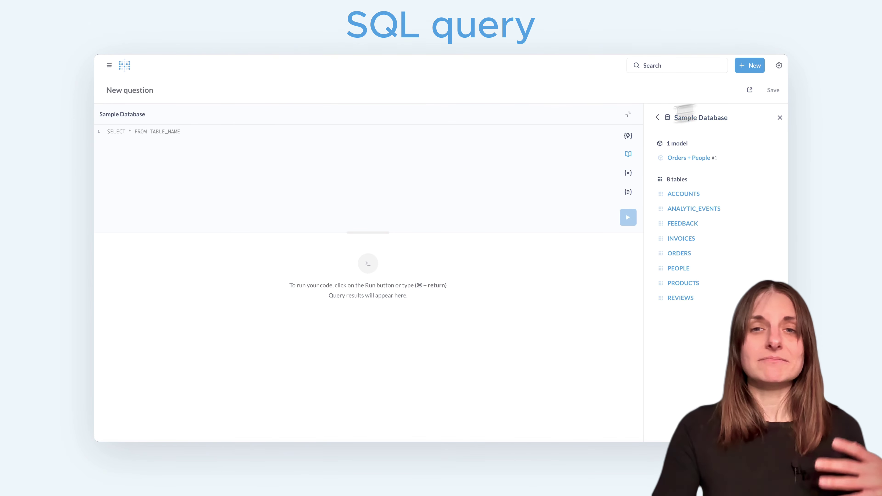
click(119, 142)
text(SELECT   category,   count(*) FROM   PRODUCTS GROUP BY   category;)
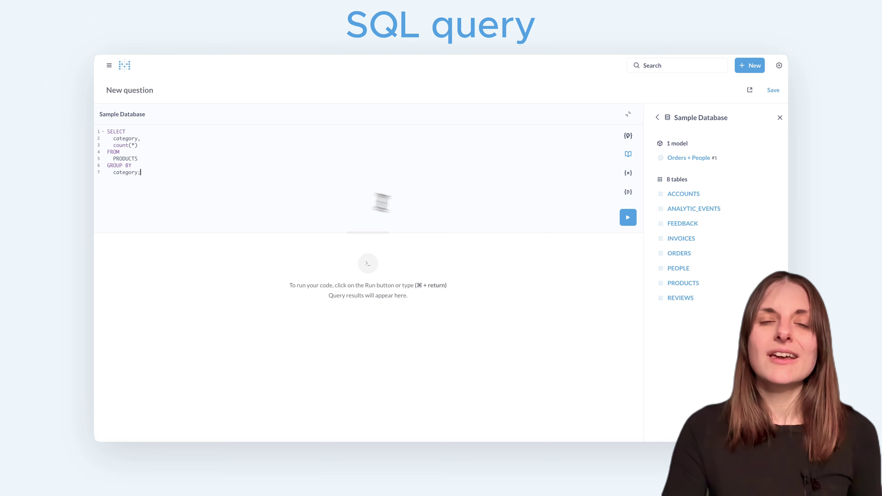
click(628, 218)
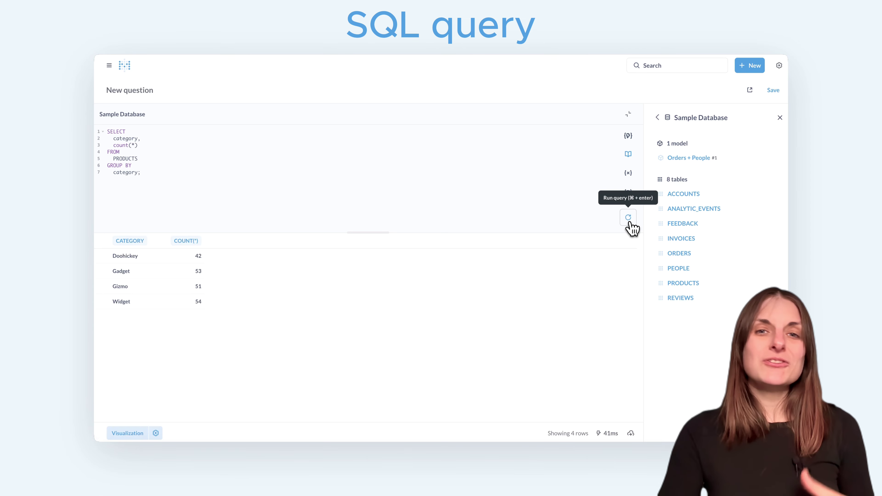
click(127, 433)
click(156, 122)
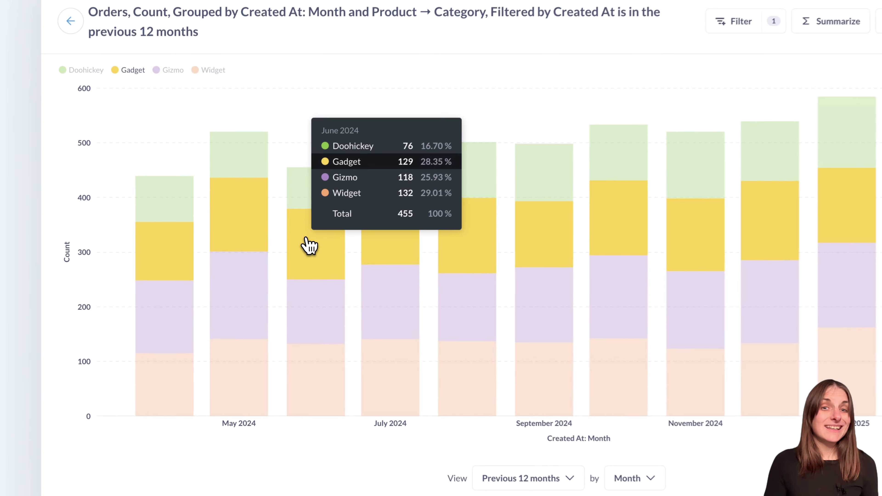
Show the individual orders behind the June 2024 Gadget segment of the stacked bar chart.
click(272, 245)
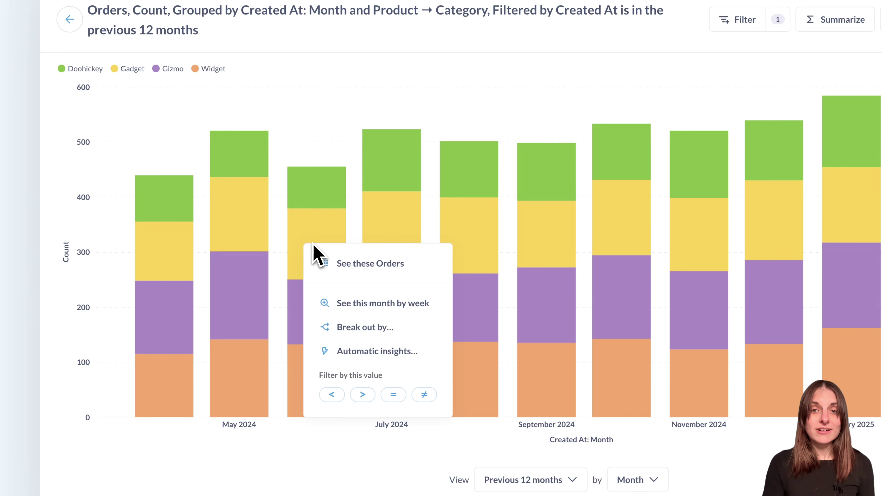
click(349, 268)
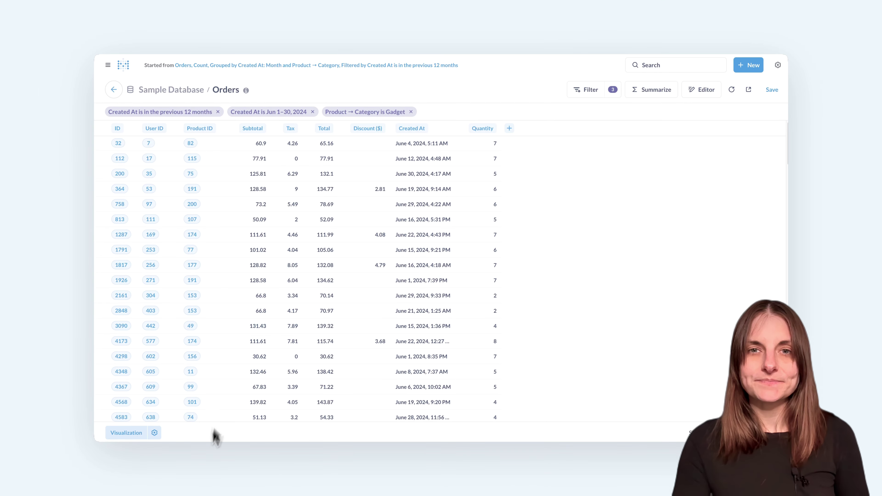
Build a new question counting Orders by Created At month and display it as a bar chart.
click(745, 69)
click(730, 89)
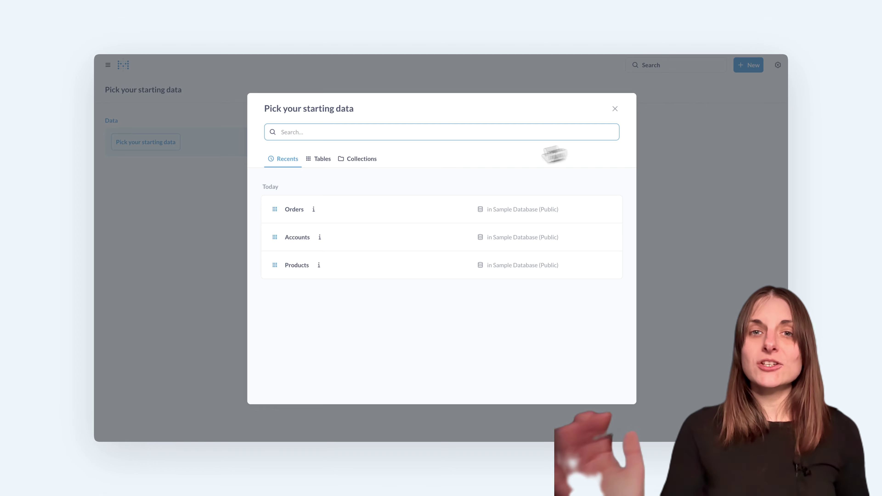
click(360, 207)
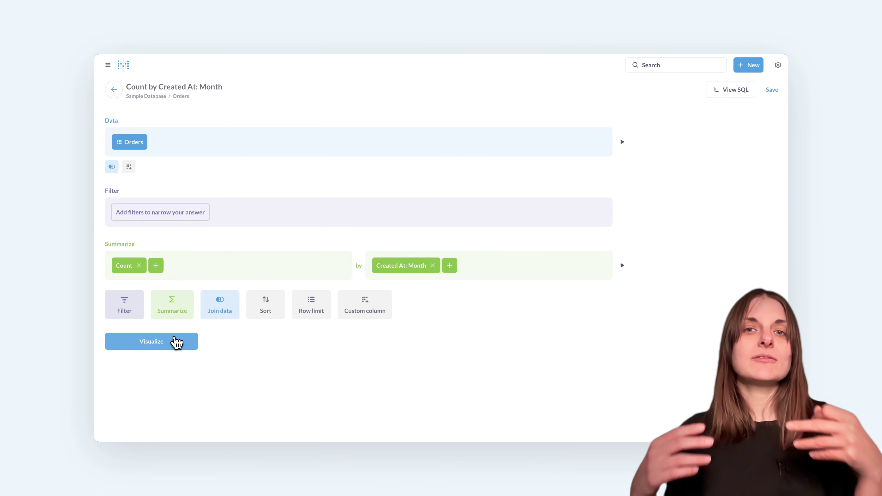
click(173, 341)
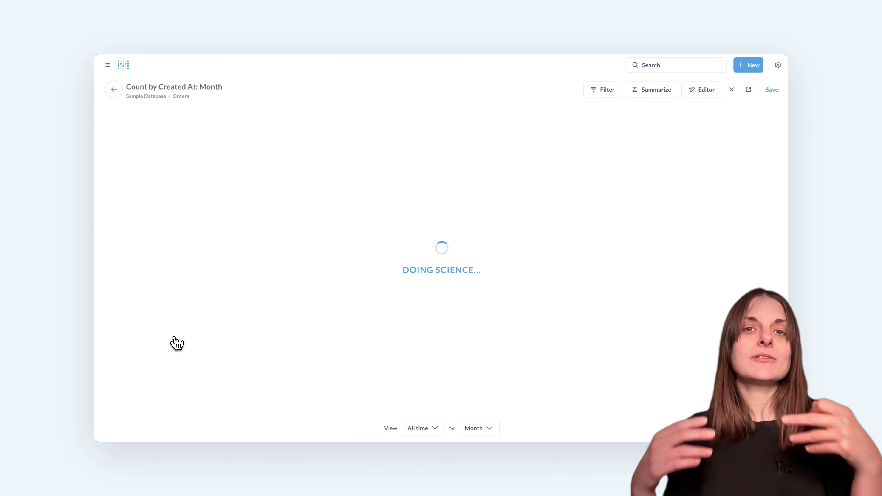
click(124, 429)
click(151, 126)
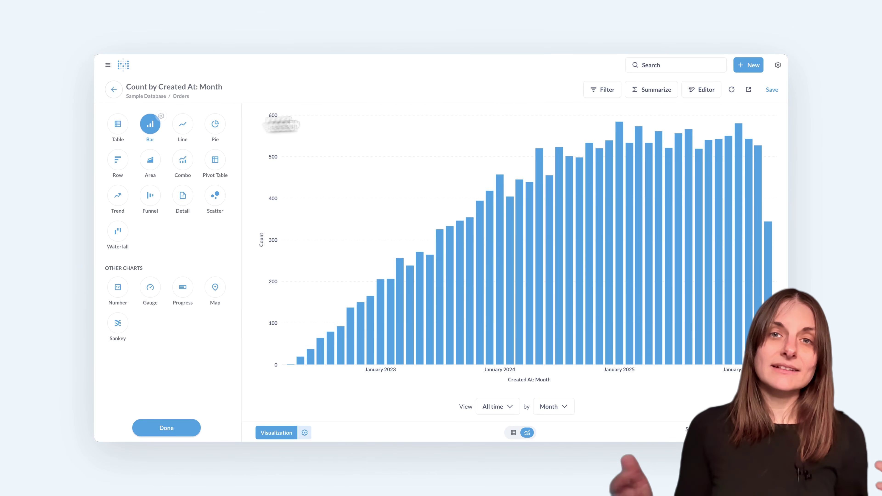
Save the monthly orders question to Delightful Dashboard and add the Average product rating, Checkout funnel and Customer satisfaction per category questions to it.
click(771, 90)
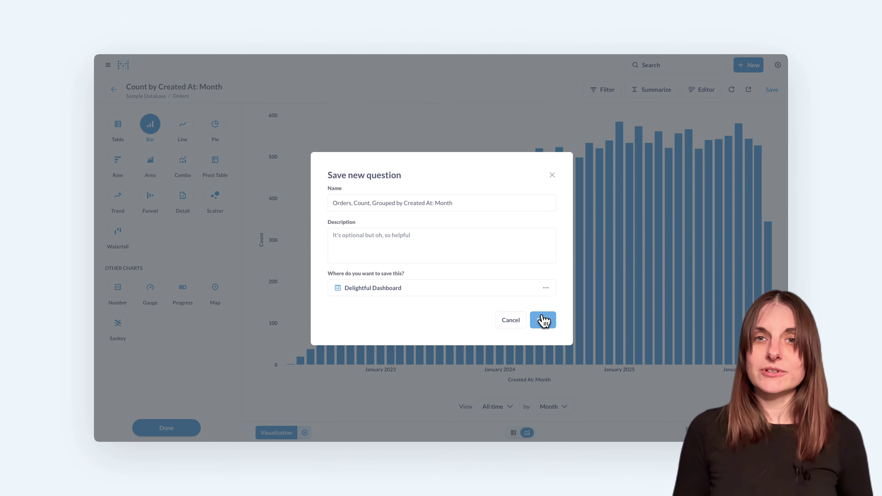
click(543, 320)
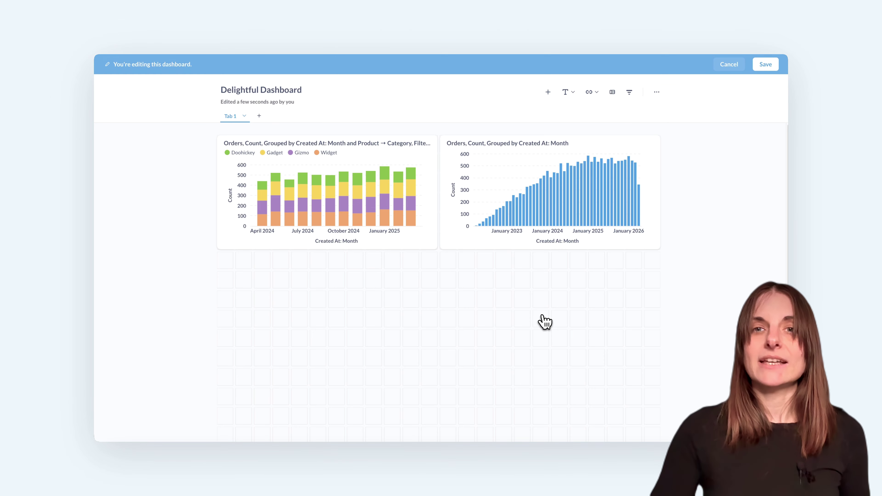
click(549, 92)
click(663, 232)
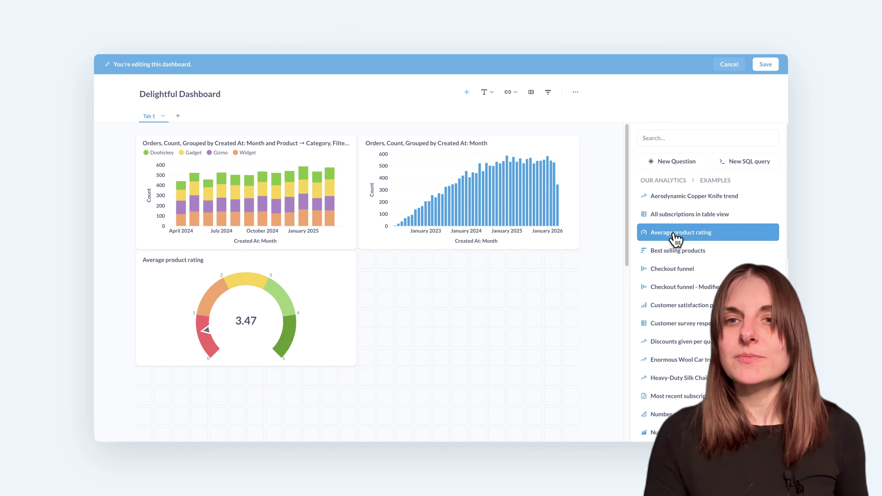
click(668, 269)
click(672, 305)
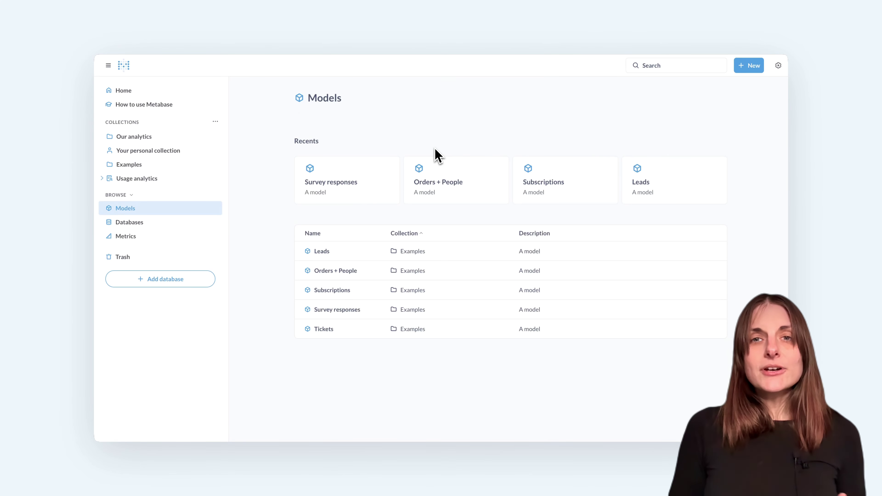
Open the Orders + People model and summarize it by the average of Age, then open the Survey responses model.
click(430, 175)
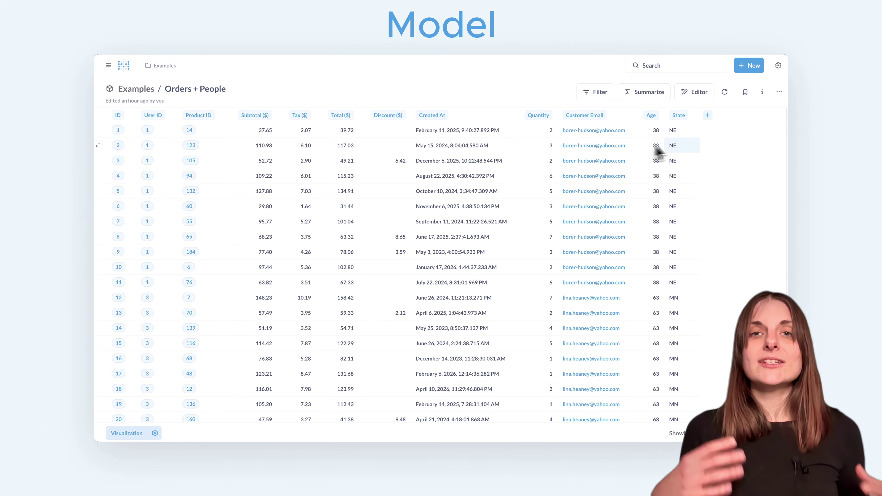
click(698, 92)
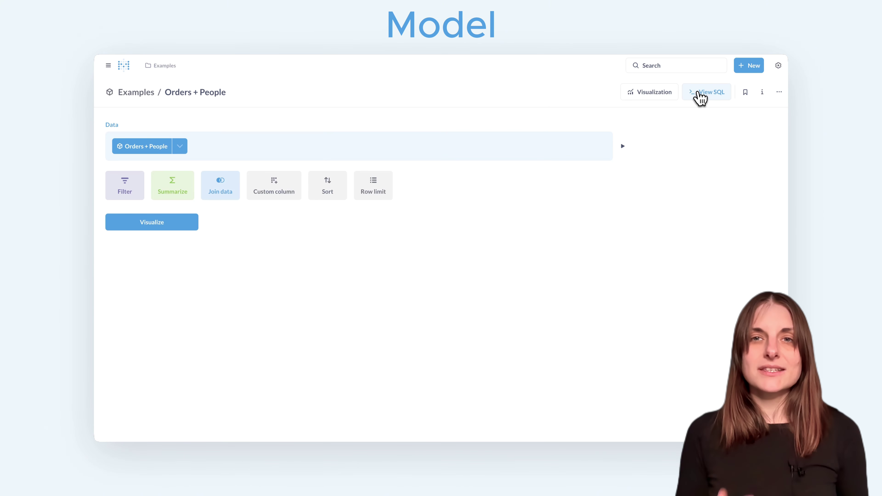
click(183, 190)
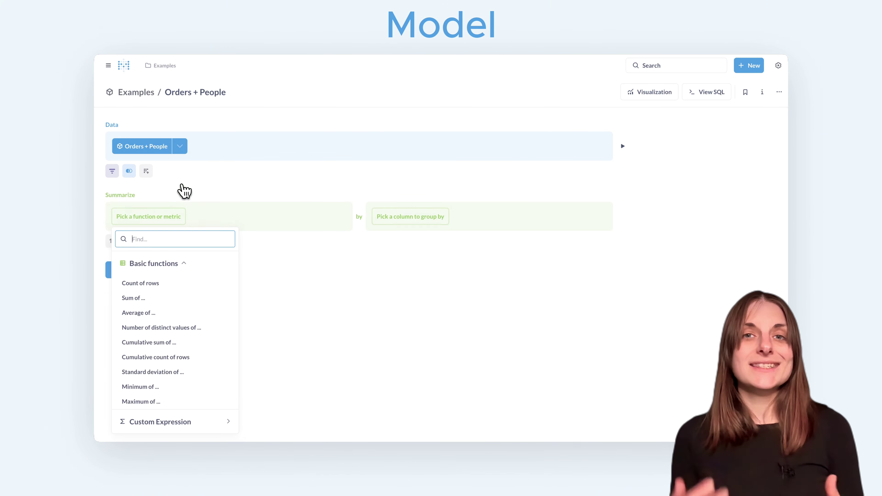
click(144, 313)
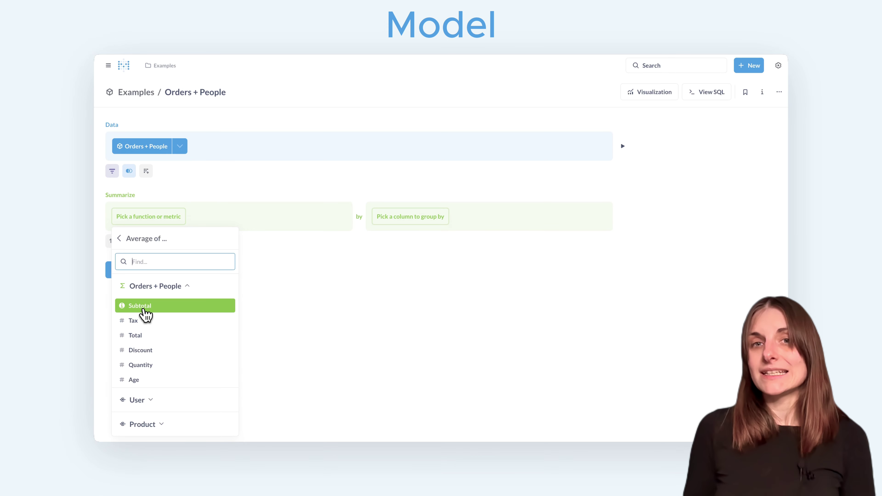
click(135, 381)
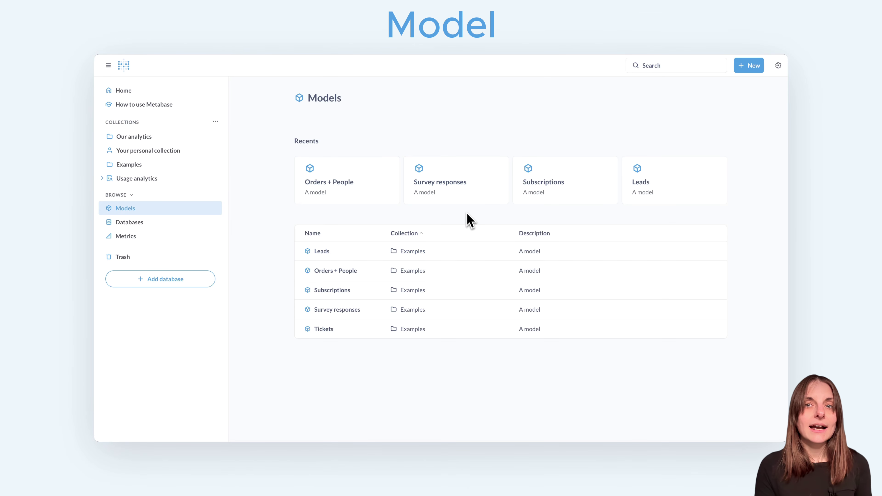
click(459, 195)
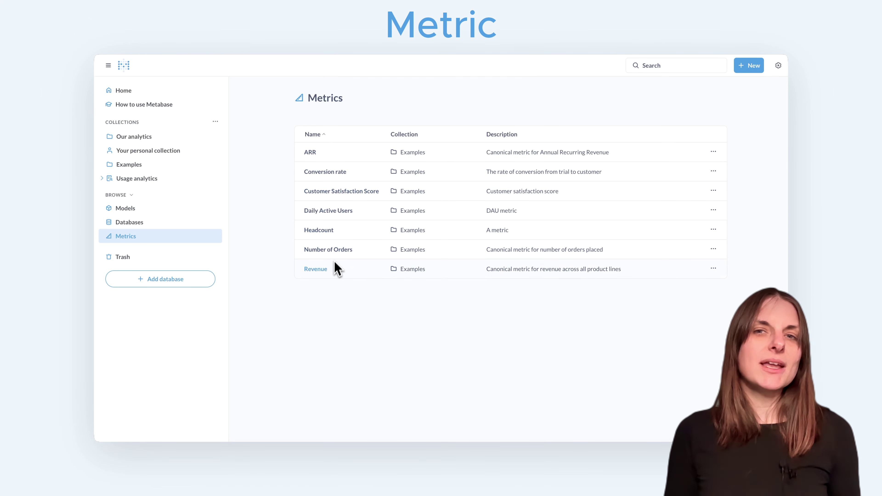
Summarize the Feedback table with the Customer Satisfaction Score metric, grouped by Account → Plan, and visualize the result.
key(alt+Tab)
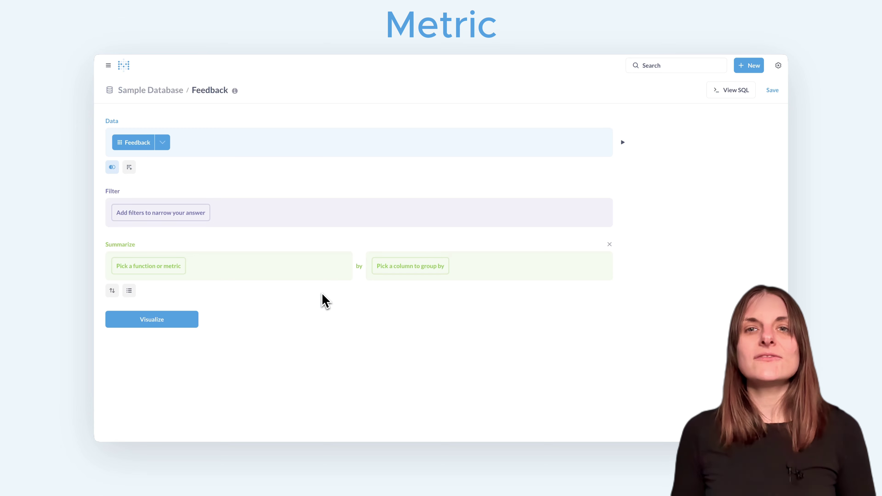
click(167, 267)
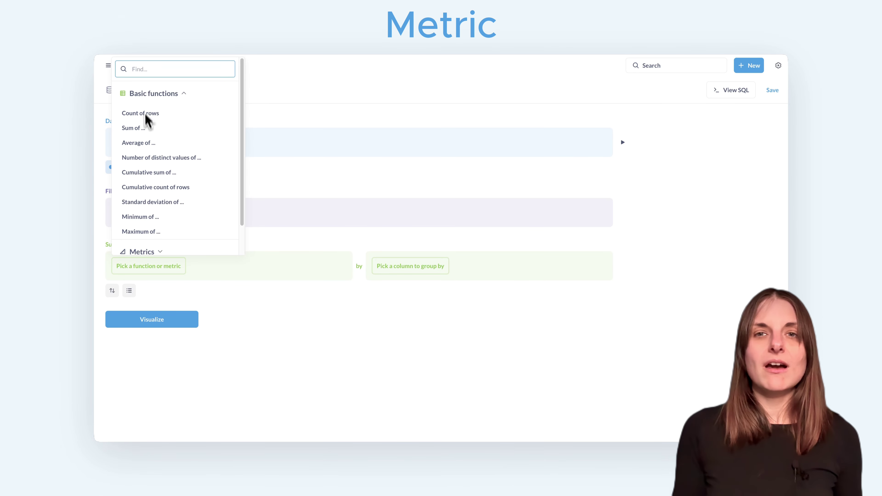
scroll(158, 235, down, 2)
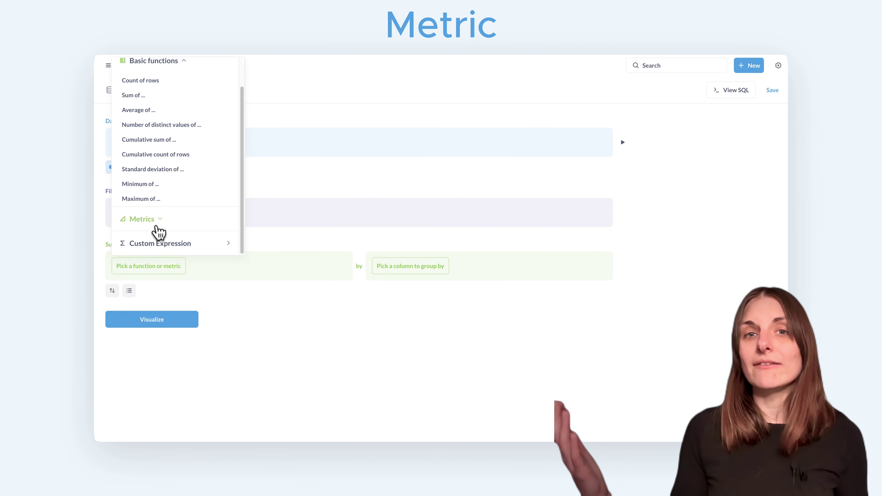
click(157, 227)
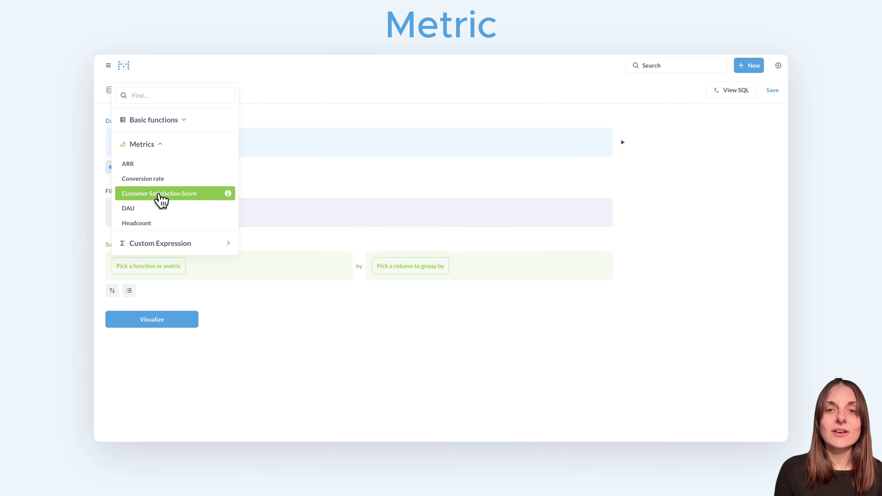
click(159, 195)
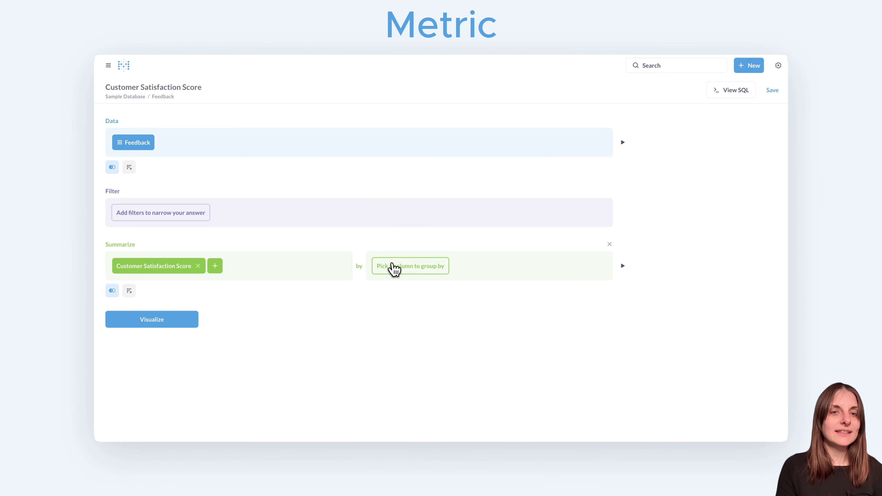
click(395, 265)
click(404, 243)
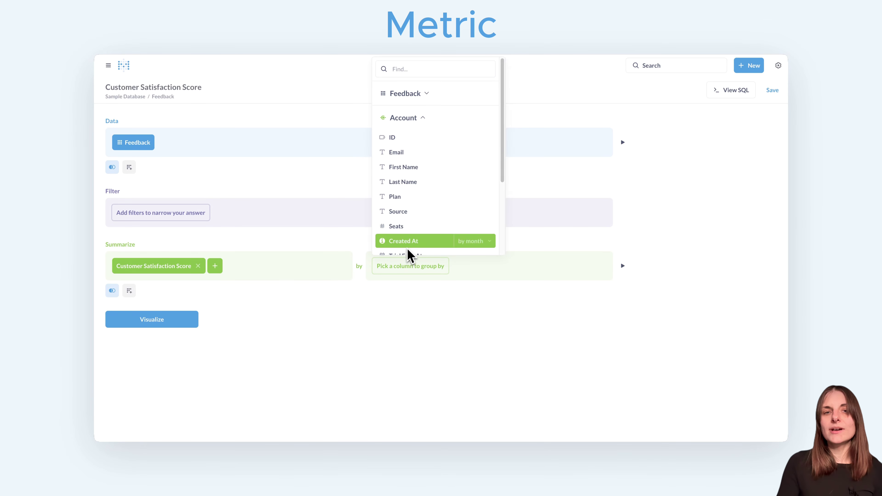
click(402, 198)
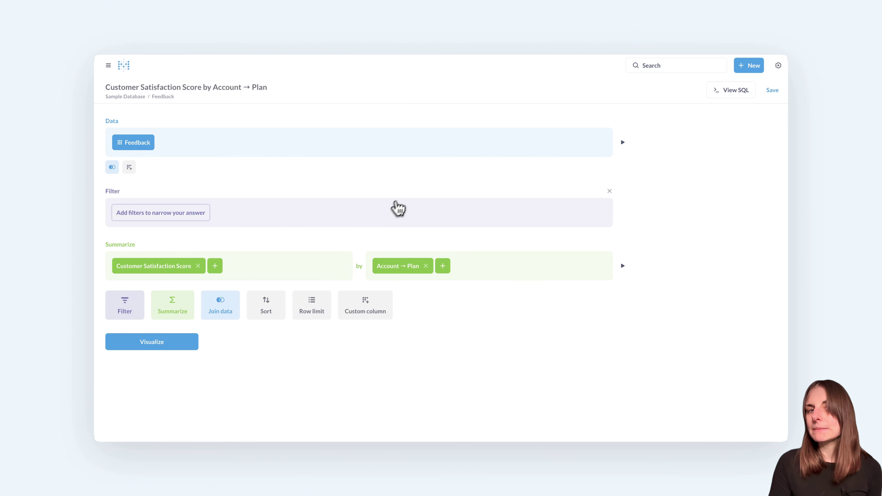
click(149, 343)
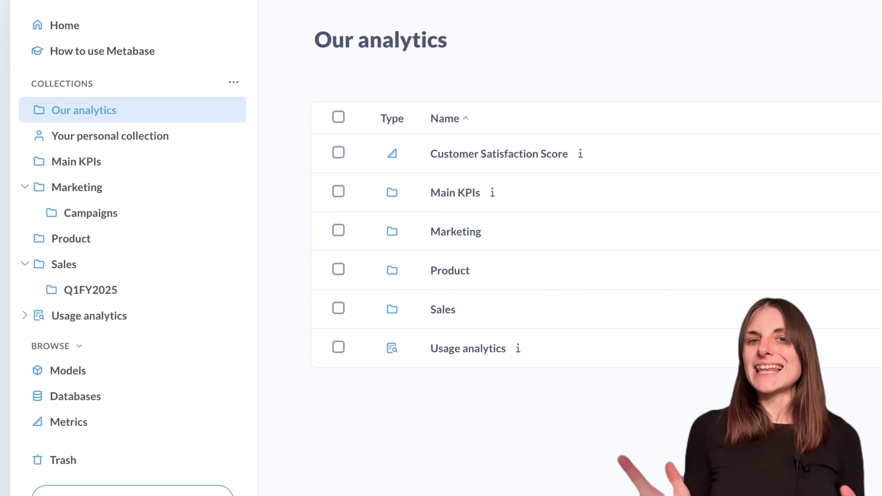
Browse the contents of the Main KPIs collection, view its Campaign performance dashboard, and open the personal collection.
click(139, 168)
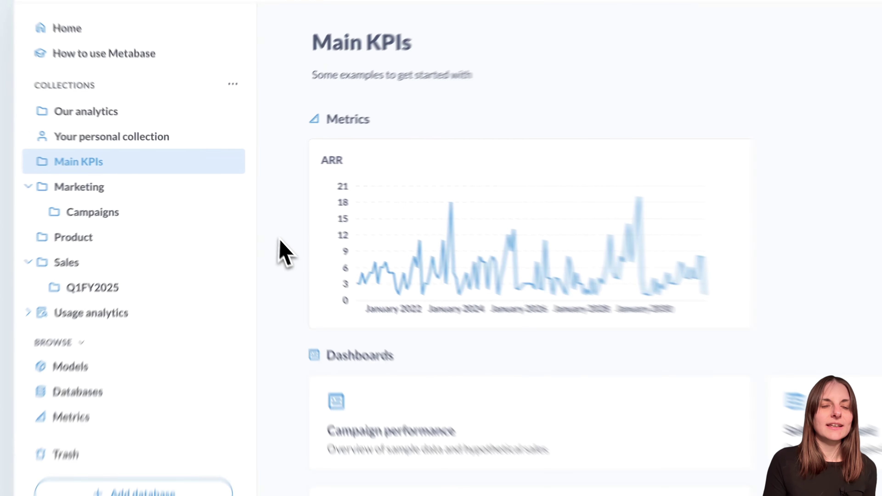
scroll(338, 299, down, 10)
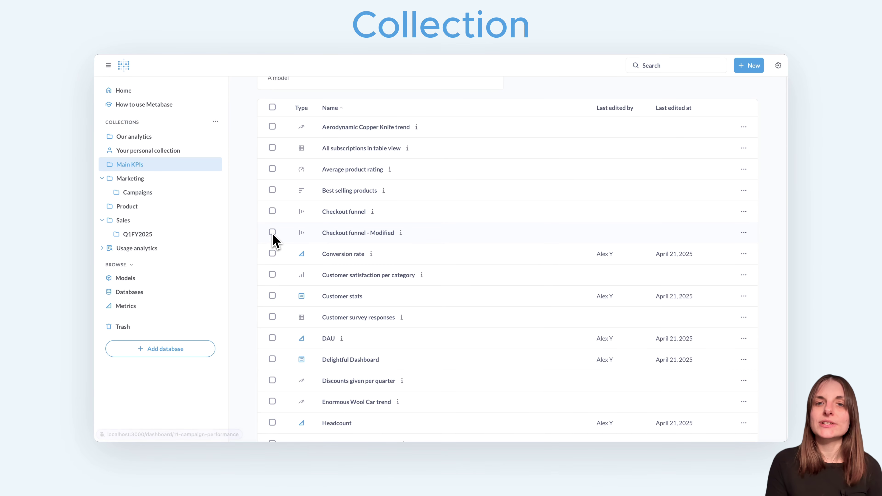
scroll(274, 239, down, 5)
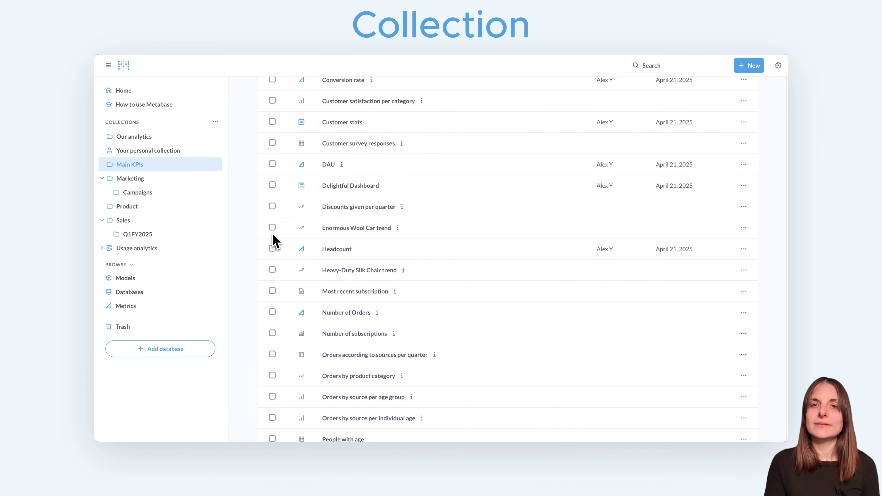
scroll(275, 240, up, 15)
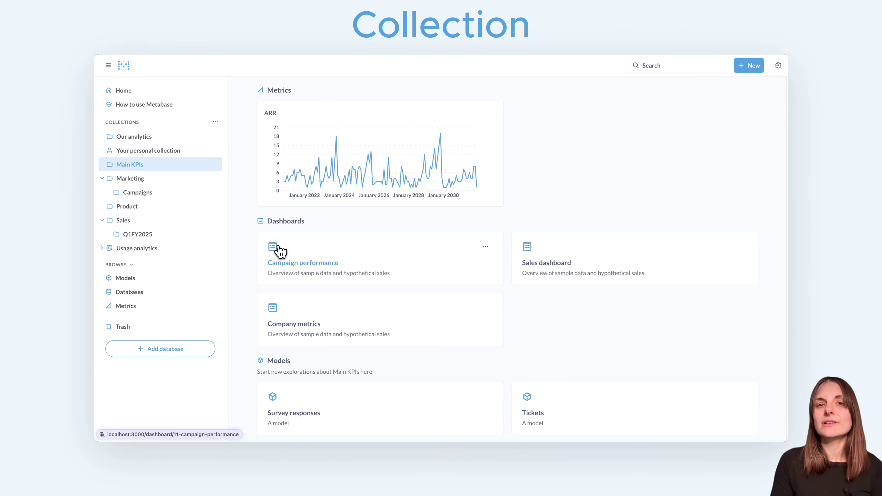
click(278, 250)
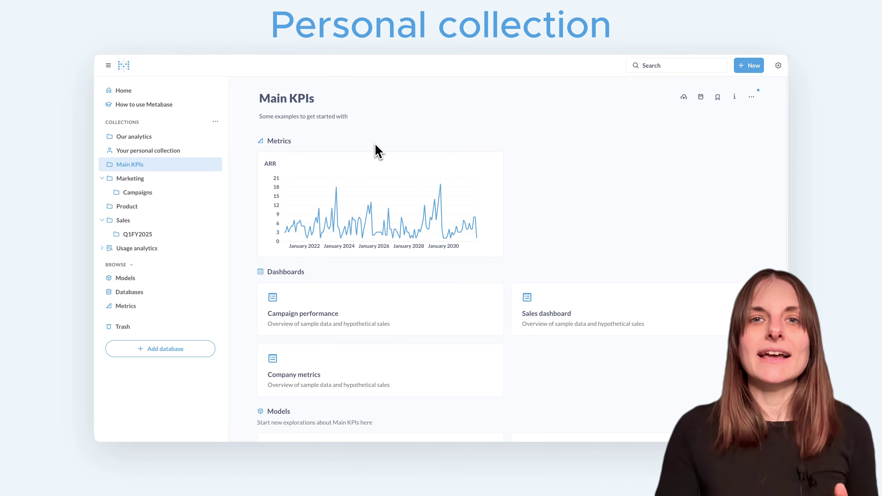
click(163, 153)
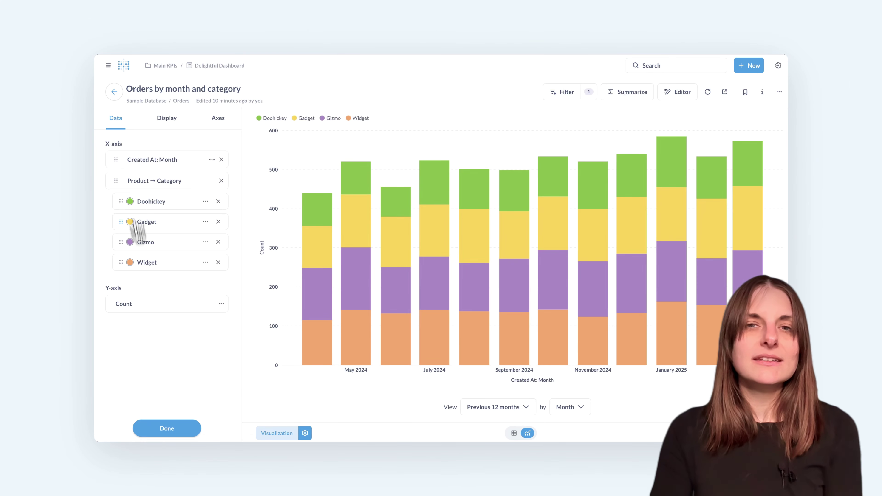
Change the Doohickey series color to blue and narrow the orders chart to July 2024 through January 2025.
click(130, 199)
click(141, 221)
drag(405, 135, 683, 130)
Save the chart as a new question in the personal collection, replacing "Modified" in its name with the owner's version label, and return to Delightful Dashboard.
click(773, 91)
click(332, 257)
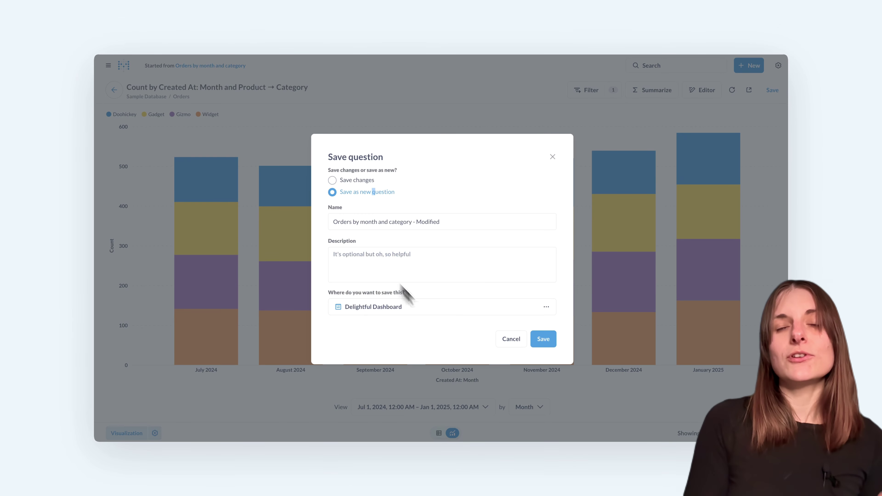
click(382, 306)
click(411, 277)
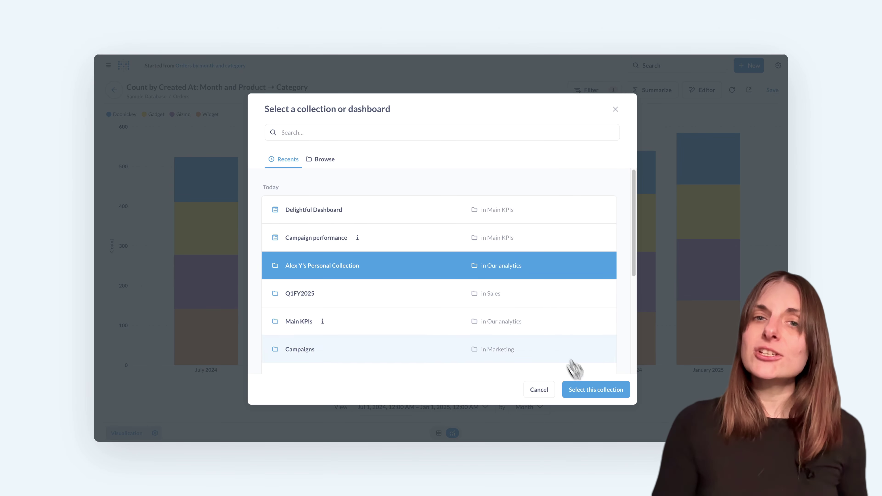
click(590, 389)
drag(462, 227, 416, 224)
text(ALEX'S VERSION)
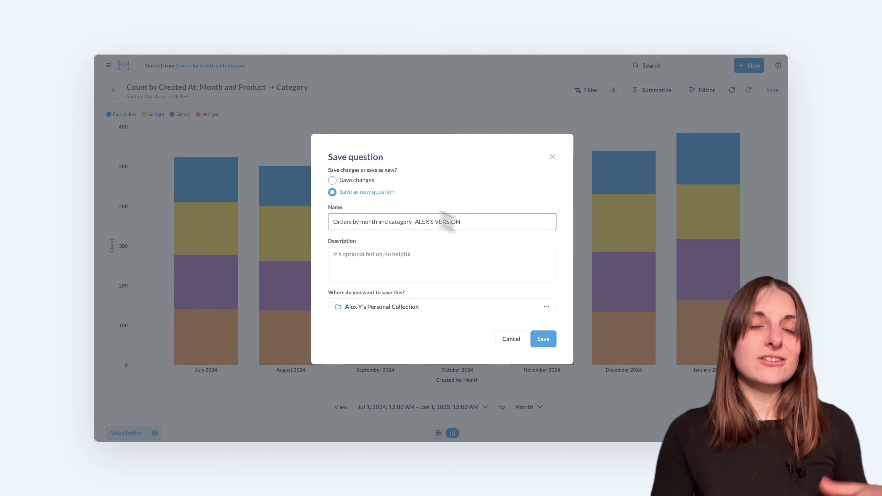
click(544, 339)
click(115, 91)
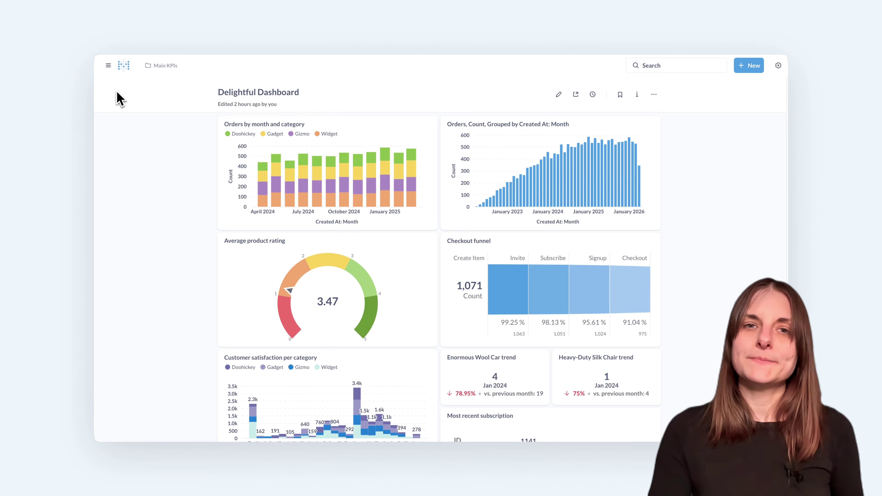